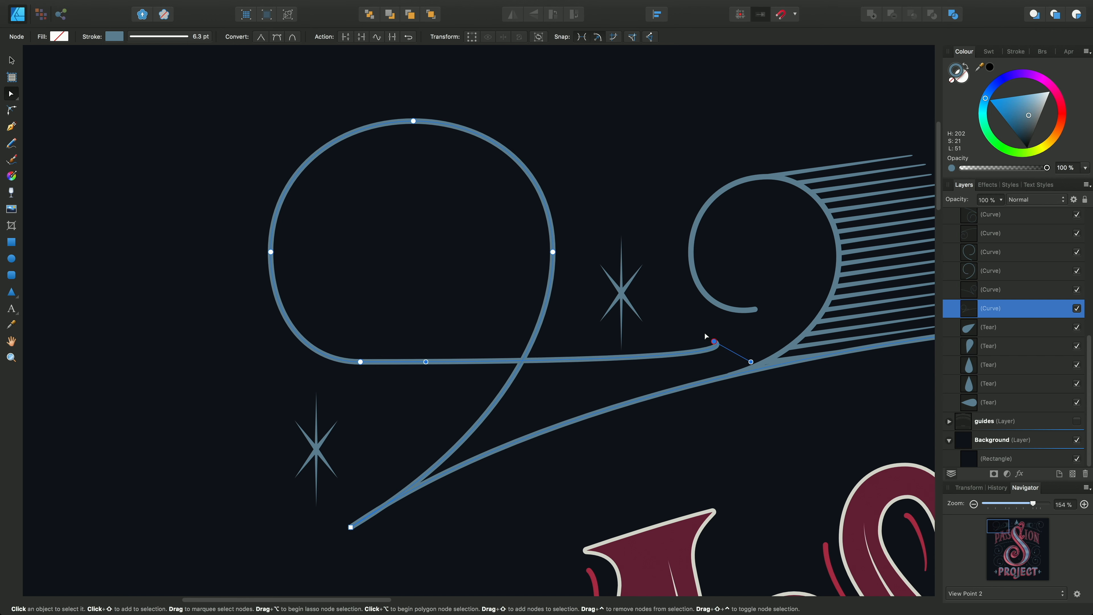
- Add the smaller curl to the selection and try snapping the large curl's end node onto both curves, adjusting its handle each time
{"action": "left_click", "coordinate": [713, 197], "text": "shift"}
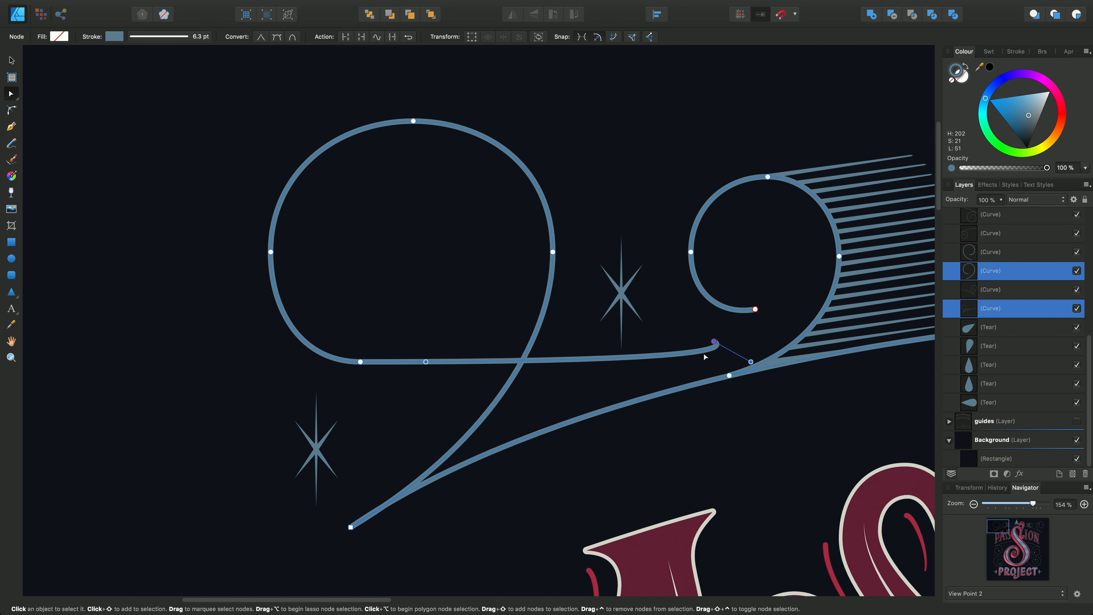
{"action": "left_click_drag", "start_coordinate": [714, 343], "coordinate": [797, 343]}
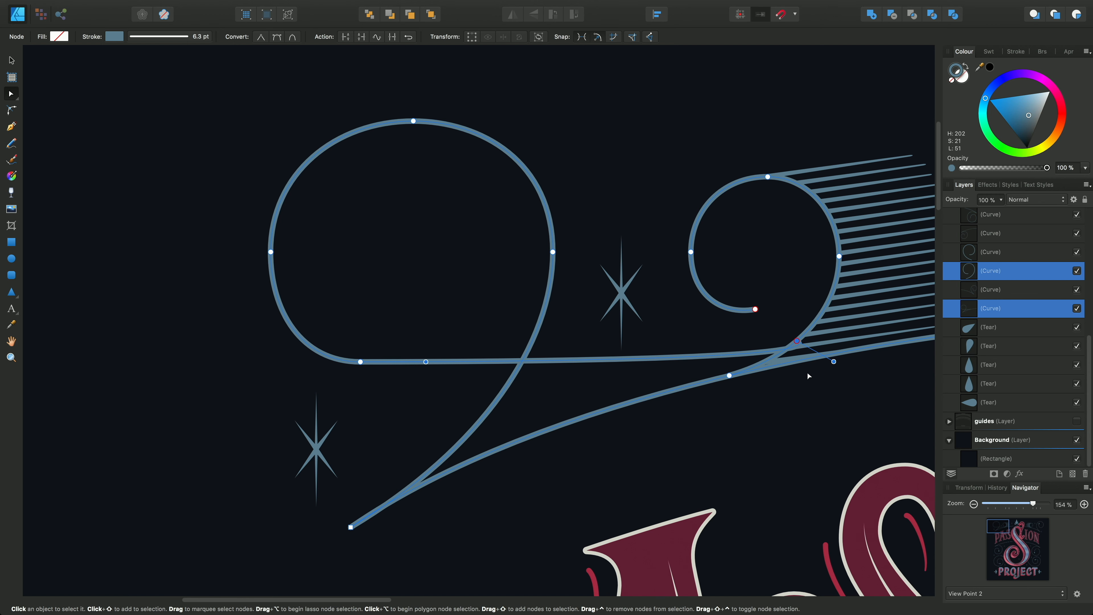
{"action": "left_click_drag", "start_coordinate": [833, 362], "coordinate": [738, 405]}
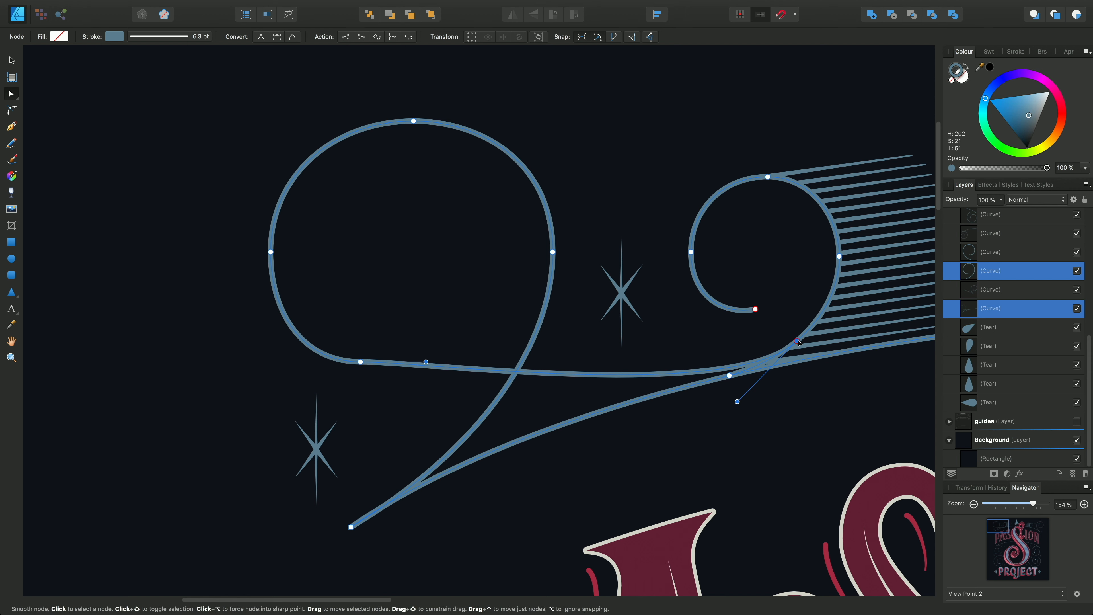
{"action": "left_click_drag", "start_coordinate": [797, 340], "coordinate": [544, 204]}
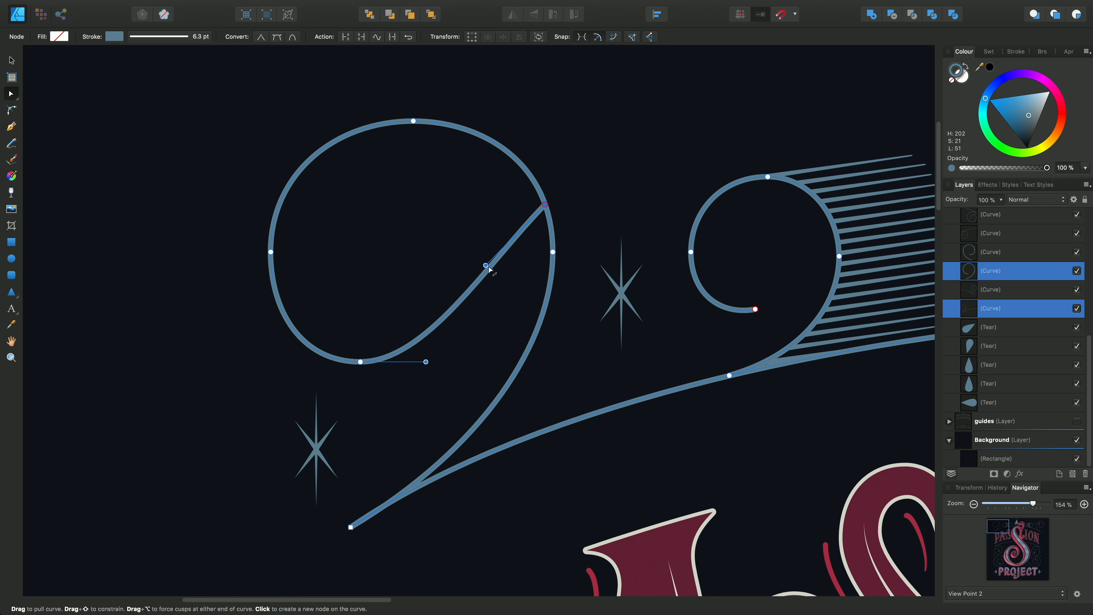
{"action": "left_click_drag", "start_coordinate": [485, 265], "coordinate": [580, 368]}
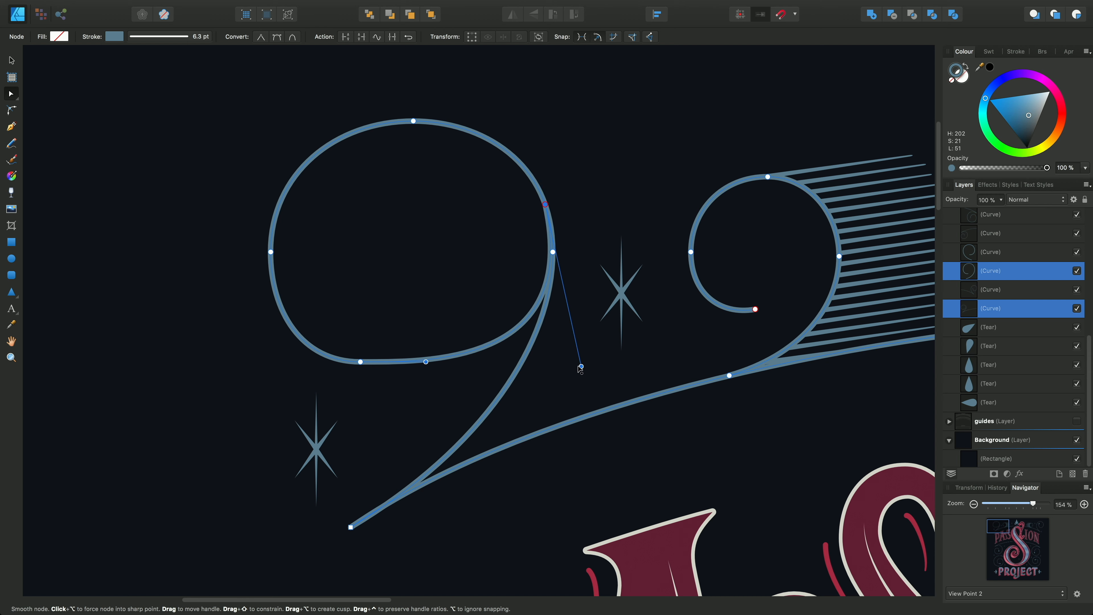
- Undo the end-node and handle edits until the large curl has its original inward spiral again
{"action": "key", "text": "super+z"}
{"action": "key", "text": "super+z"}
{"action": "key", "text": "super+z"}
{"action": "key", "text": "super+z"}
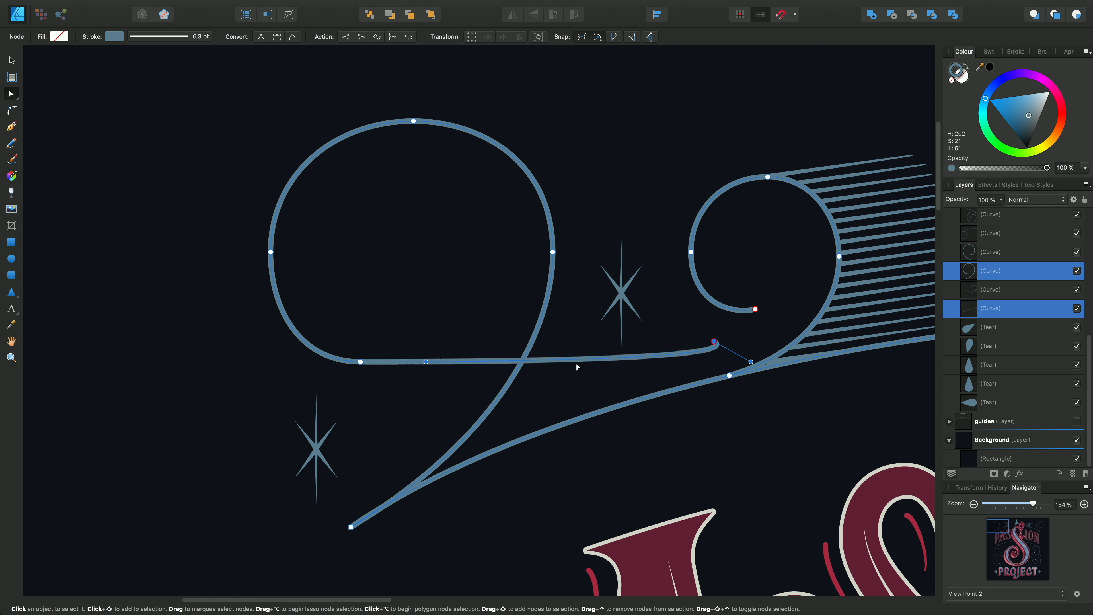
{"action": "key", "text": "super+z"}
{"action": "key", "text": "super+z"}
{"action": "key", "text": "super+z"}
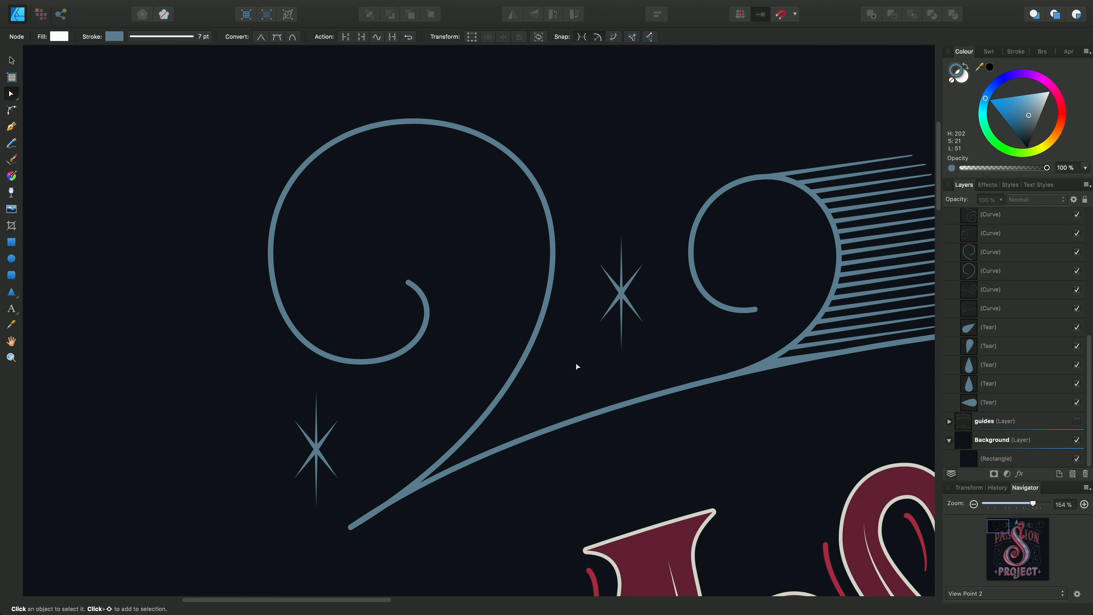
- Select the large curl curve and delete its inner end node
{"action": "left_click", "coordinate": [301, 173]}
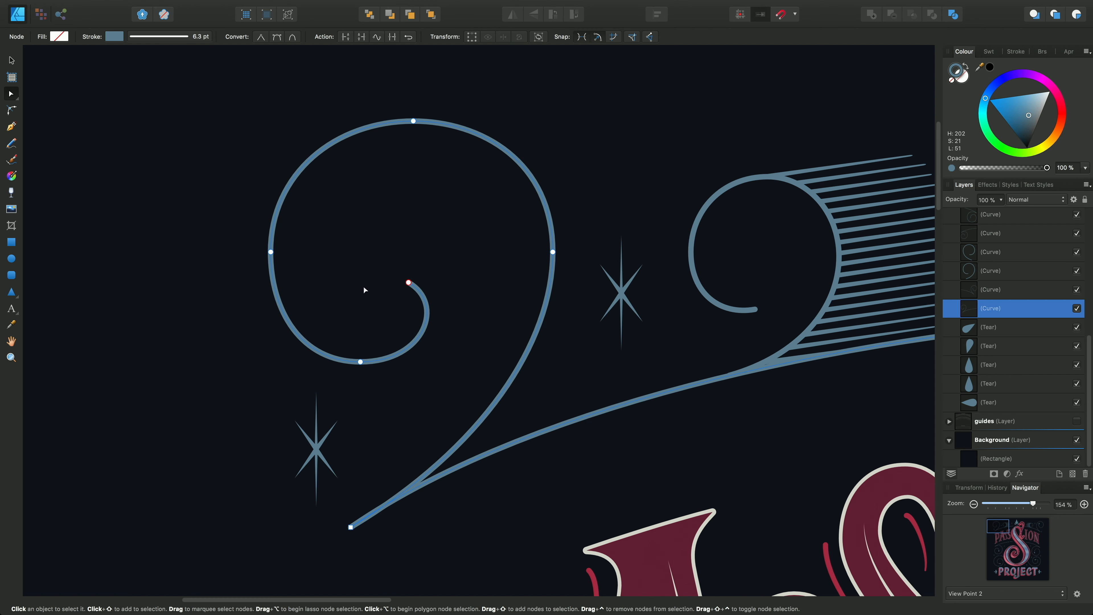
{"action": "left_click", "coordinate": [405, 281]}
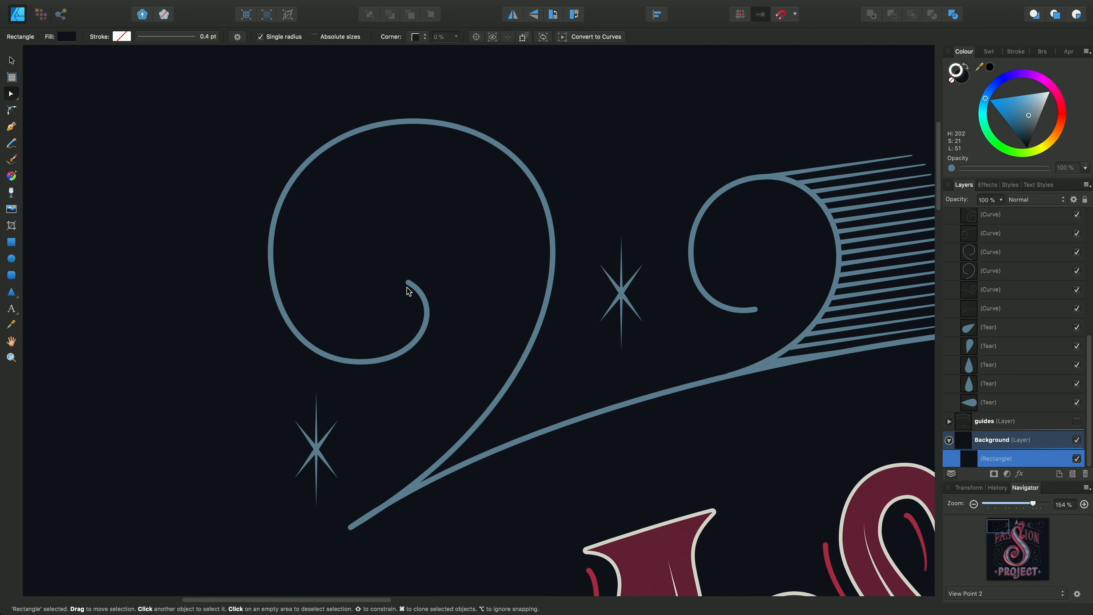
{"action": "left_click", "coordinate": [409, 283]}
{"action": "left_click", "coordinate": [409, 283]}
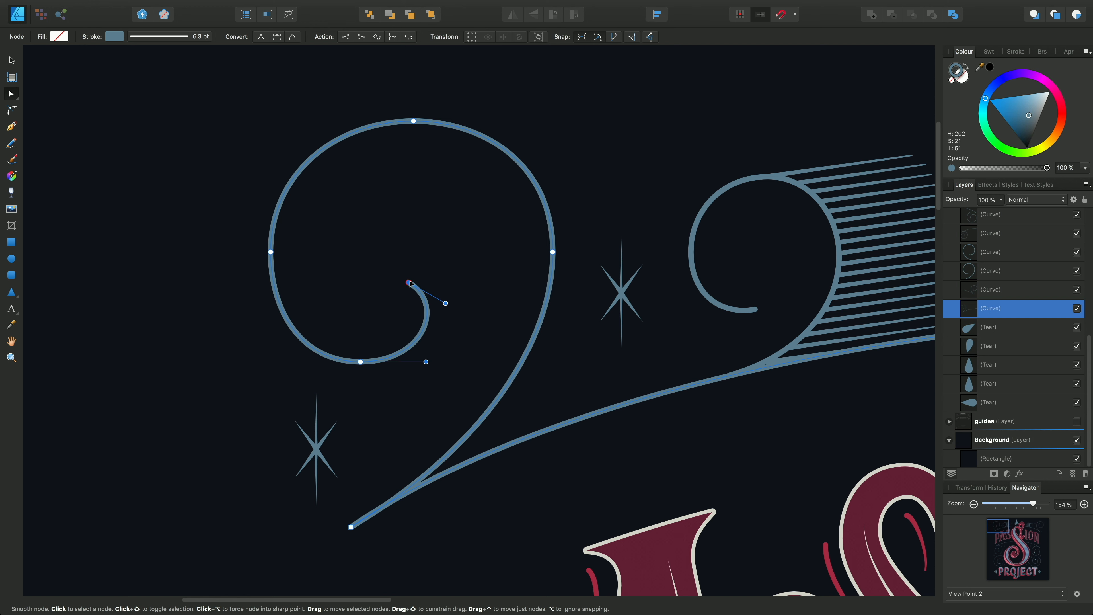
{"action": "key", "text": "Delete"}
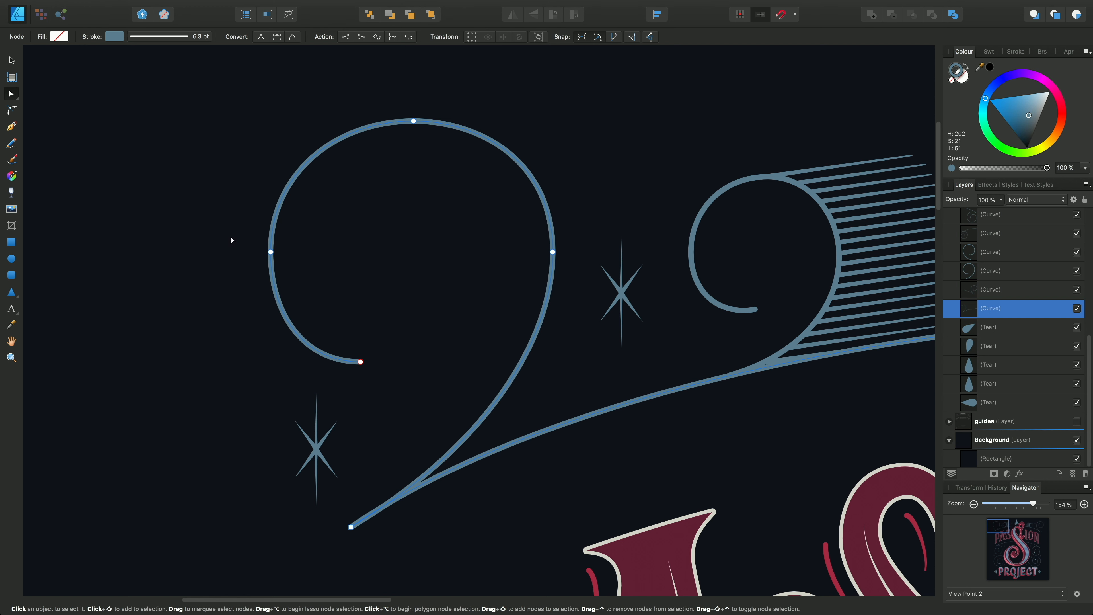
- Select the large curl's two lower-left nodes and move them down together until the outer one is level with the tail's end node
{"action": "left_click_drag", "start_coordinate": [231, 240], "coordinate": [403, 392]}
{"action": "left_click_drag", "start_coordinate": [270, 254], "coordinate": [265, 514]}
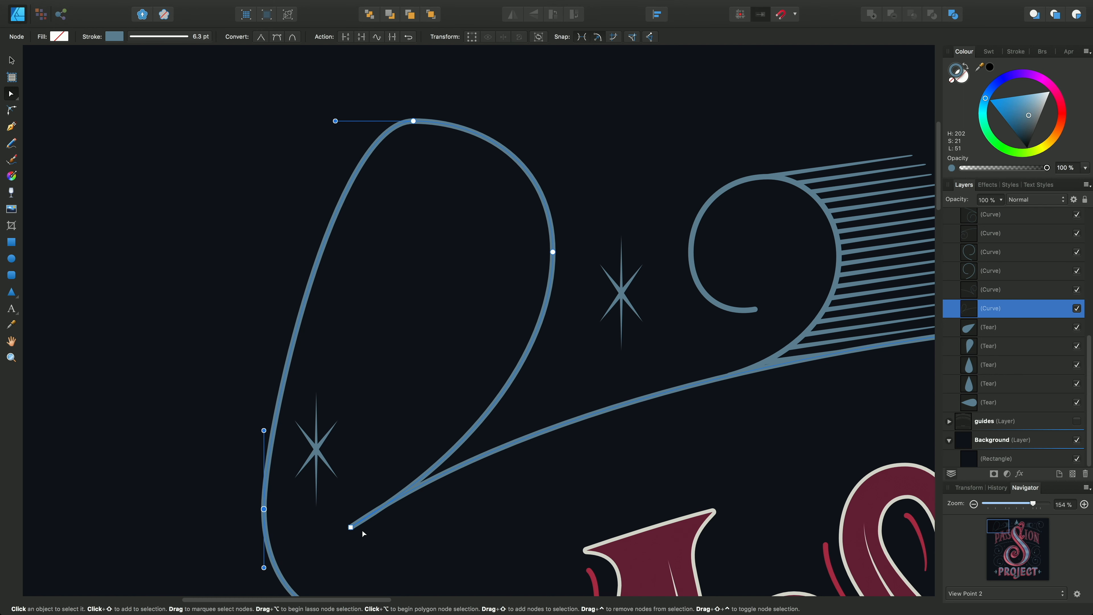
{"action": "left_click", "coordinate": [368, 525]}
{"action": "scroll", "coordinate": [366, 520], "scroll_direction": "down", "scroll_amount": 1}
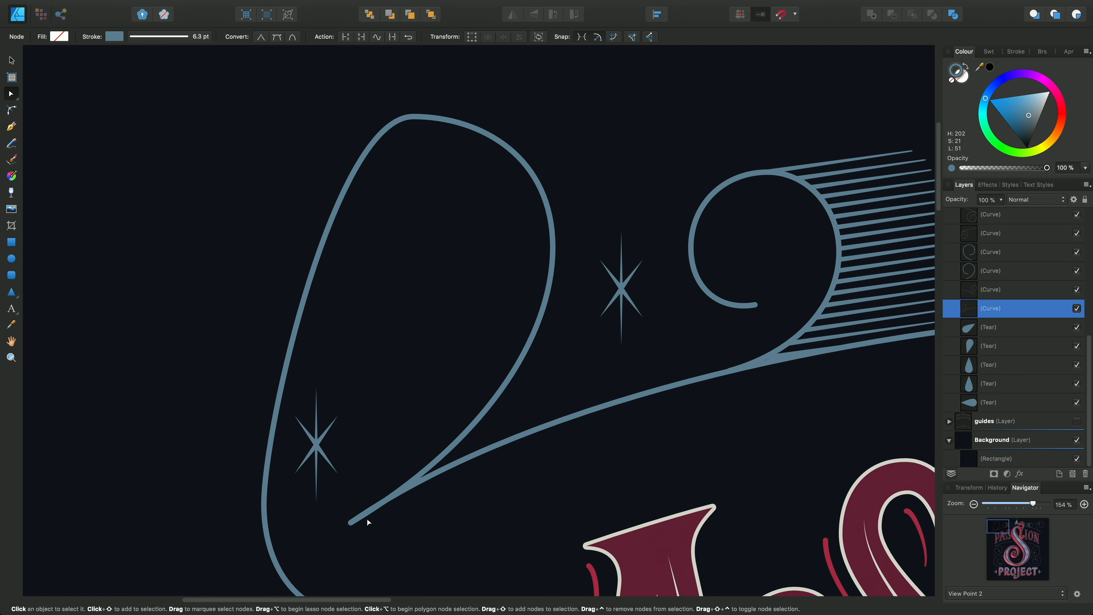
{"action": "scroll", "coordinate": [368, 521], "scroll_direction": "down", "scroll_amount": 5}
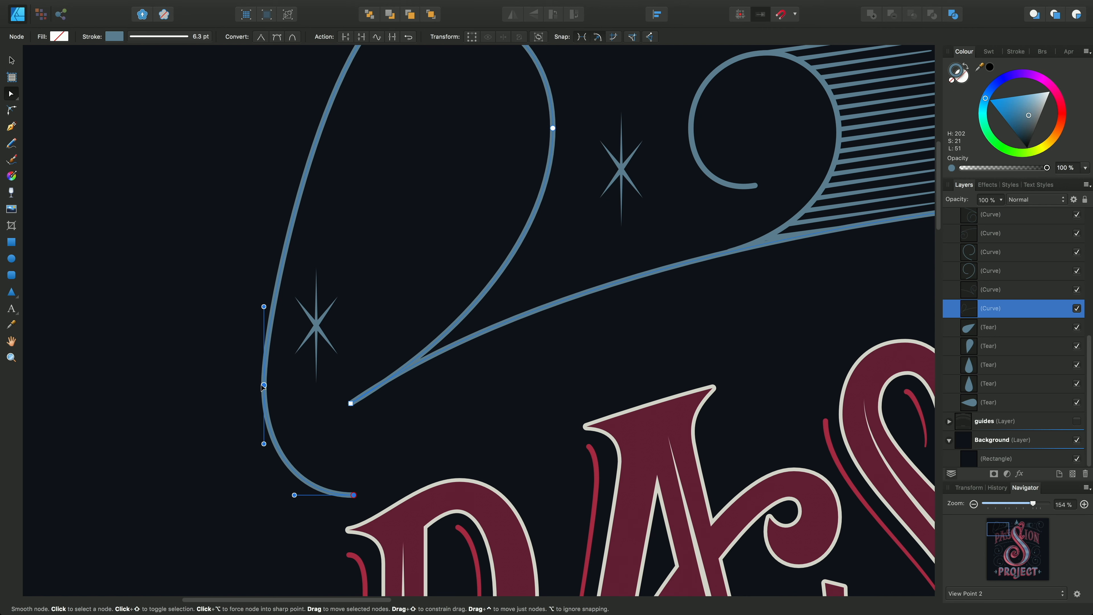
{"action": "left_click_drag", "start_coordinate": [264, 387], "coordinate": [263, 403]}
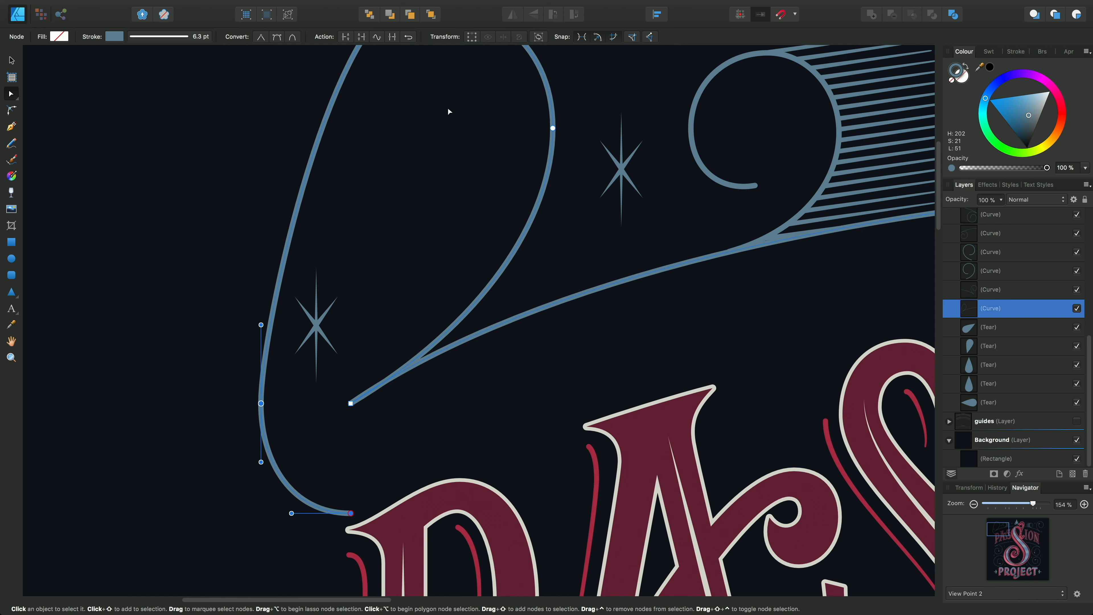
- Undo the node moves and the node deletion on the large curl
{"action": "key", "text": "super+z"}
{"action": "key", "text": "super+z"}
{"action": "key", "text": "super+z"}
{"action": "key", "text": "super+z"}
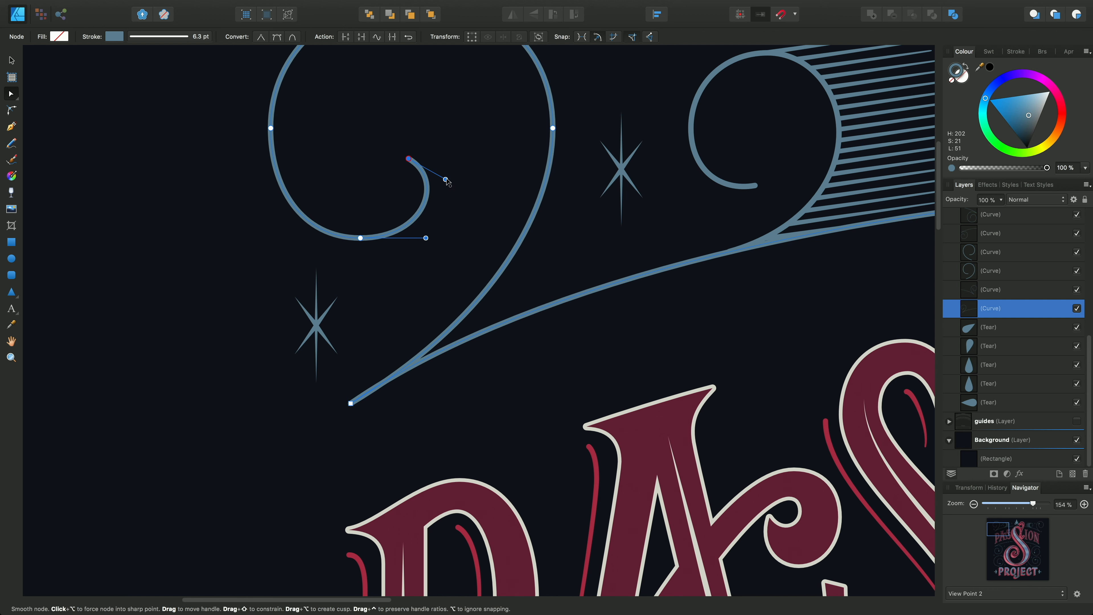
- Try snapping the handles of the large curl's inner end node and bottom node onto the right side of its own stroke
{"action": "mouse_move", "coordinate": [446, 180]}
{"action": "left_mouse_down"}
{"action": "mouse_move", "coordinate": [517, 156]}
{"action": "mouse_move", "coordinate": [543, 160]}
{"action": "mouse_move", "coordinate": [550, 166]}
{"action": "mouse_move", "coordinate": [523, 236]}
{"action": "mouse_move", "coordinate": [552, 115]}
{"action": "left_mouse_up"}
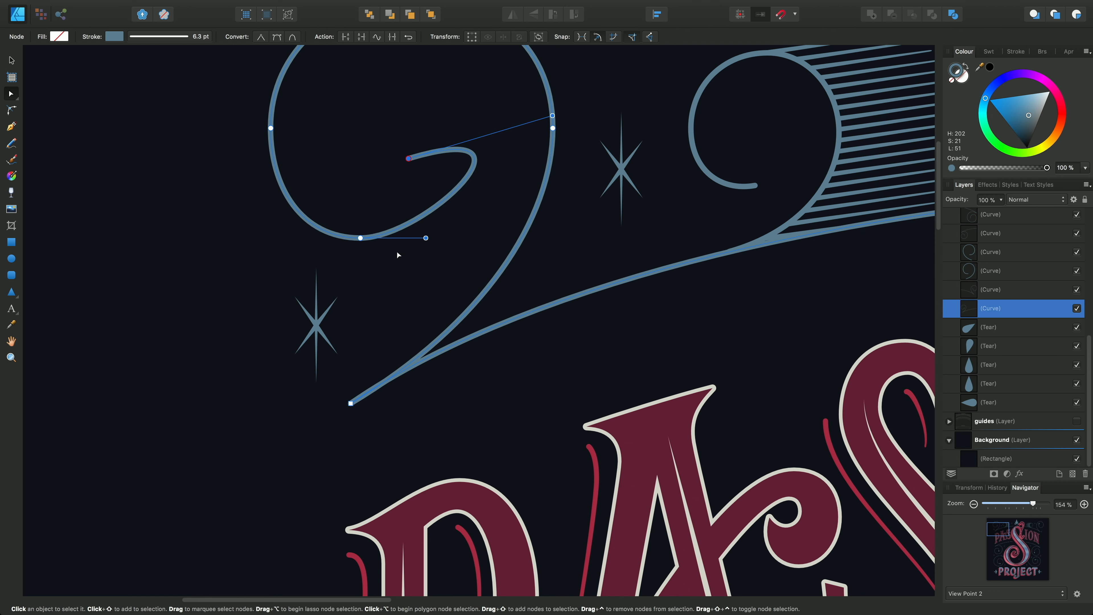
{"action": "left_click_drag", "start_coordinate": [426, 238], "coordinate": [532, 238]}
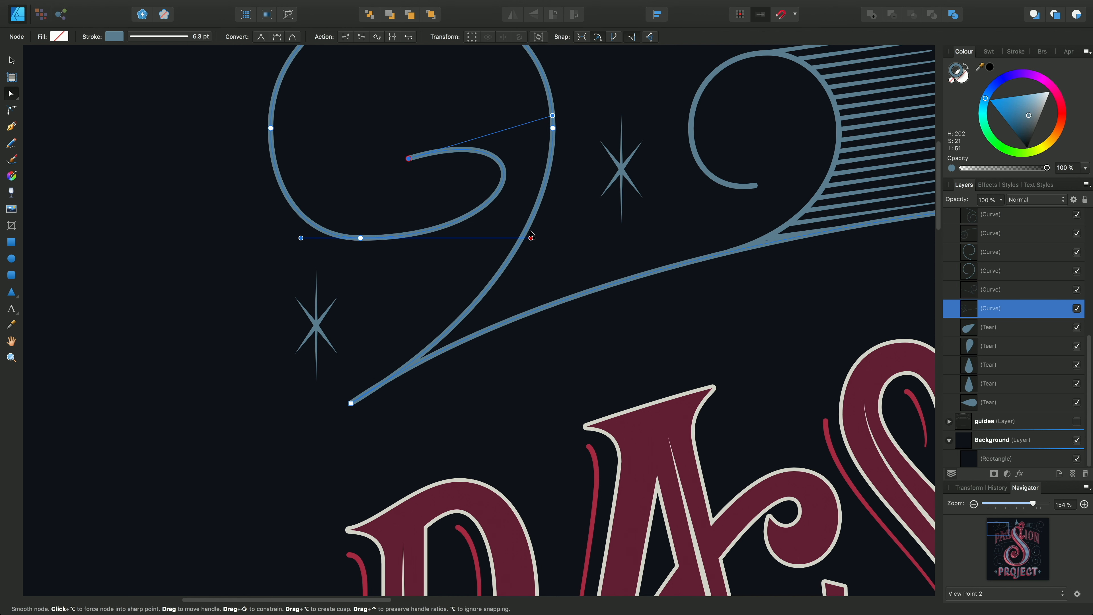
{"action": "left_click_drag", "start_coordinate": [553, 116], "coordinate": [551, 146]}
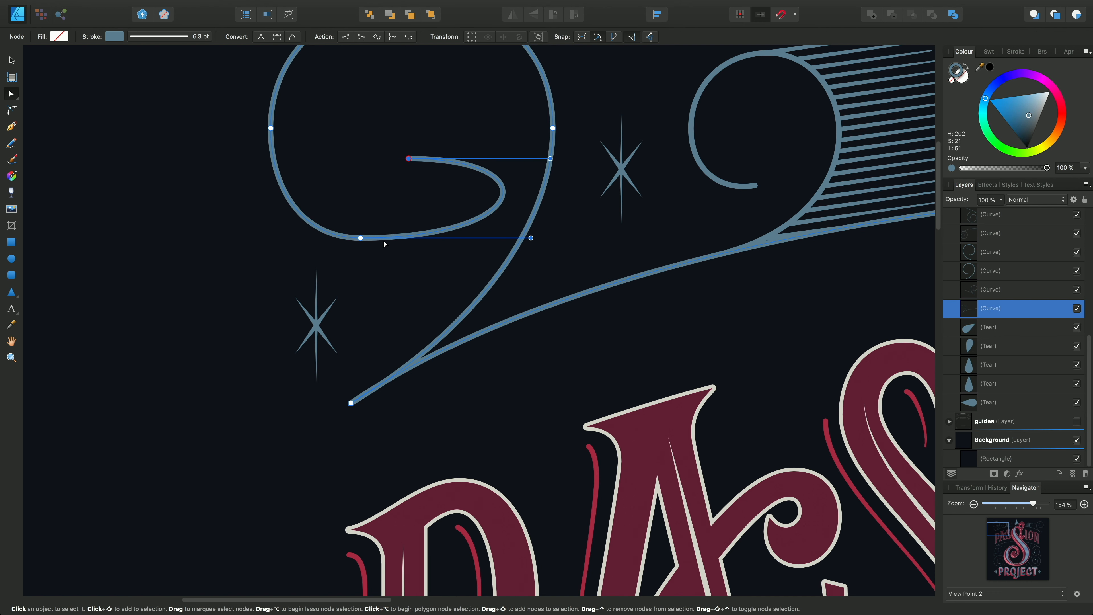
{"action": "left_click_drag", "start_coordinate": [530, 238], "coordinate": [469, 309]}
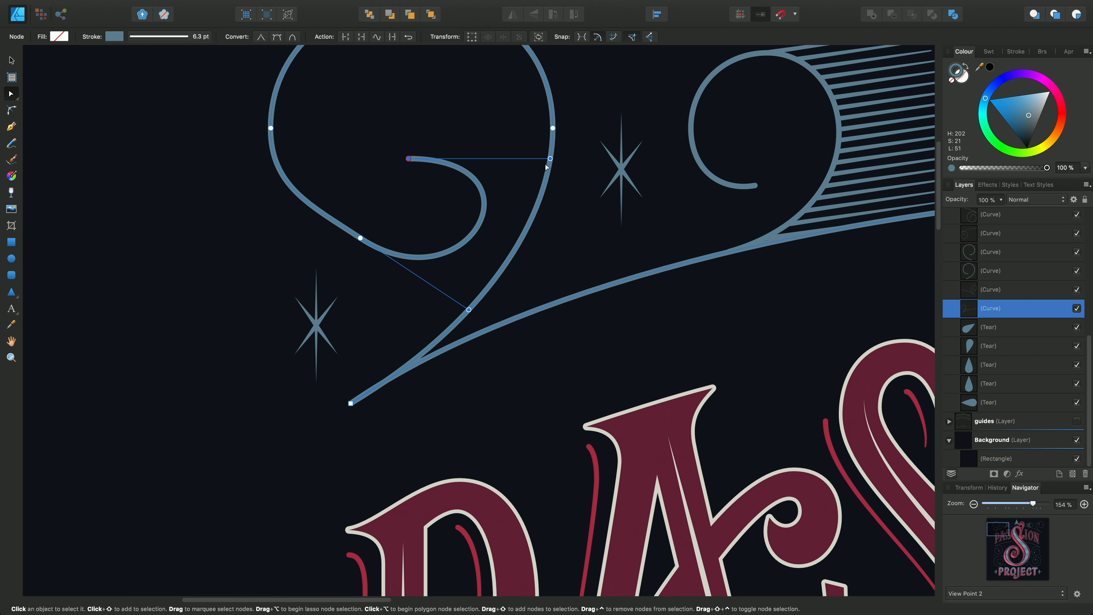
- Snap the inner end node's handle to the curl's right and top nodes in turn, and the bottom node's handle to the right node
{"action": "left_click_drag", "start_coordinate": [549, 159], "coordinate": [552, 129]}
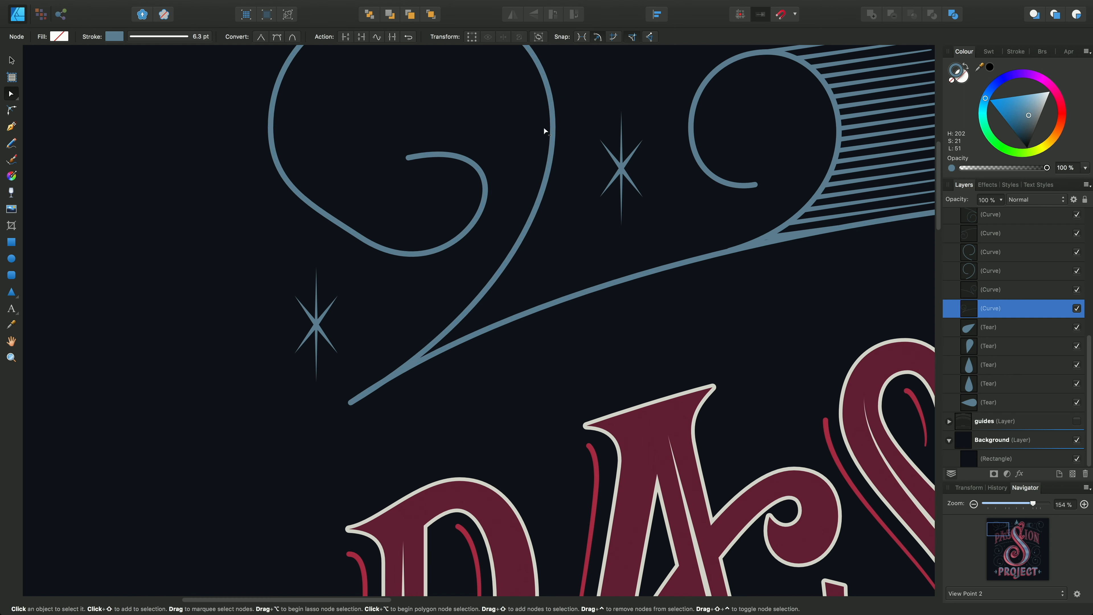
{"action": "scroll", "coordinate": [541, 134], "scroll_direction": "up", "scroll_amount": 2}
{"action": "scroll", "coordinate": [541, 136], "scroll_direction": "up", "scroll_amount": 3}
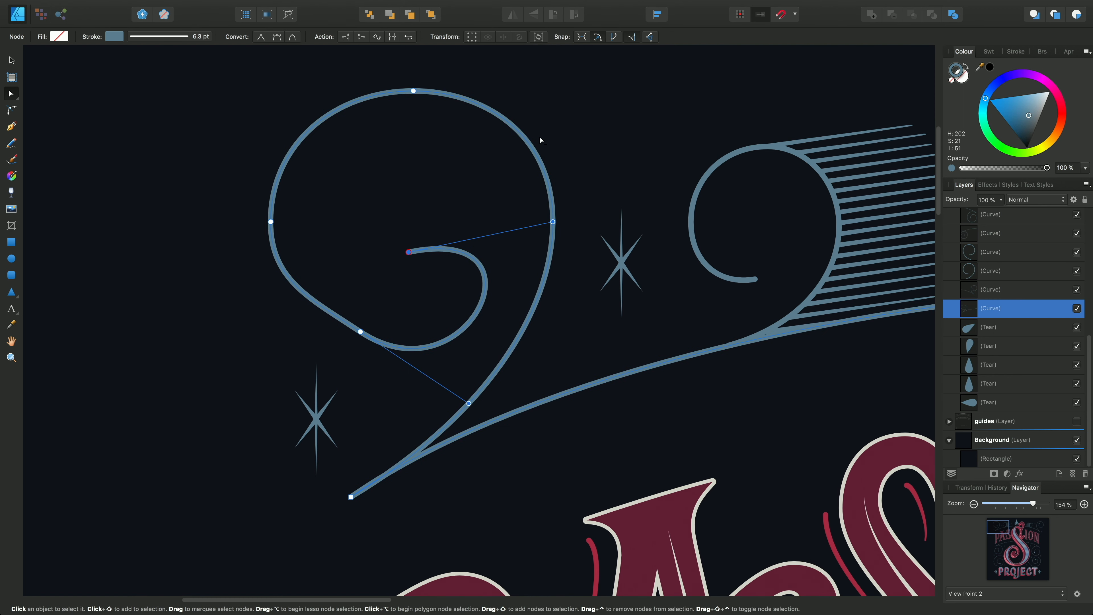
{"action": "left_click_drag", "start_coordinate": [553, 223], "coordinate": [414, 92]}
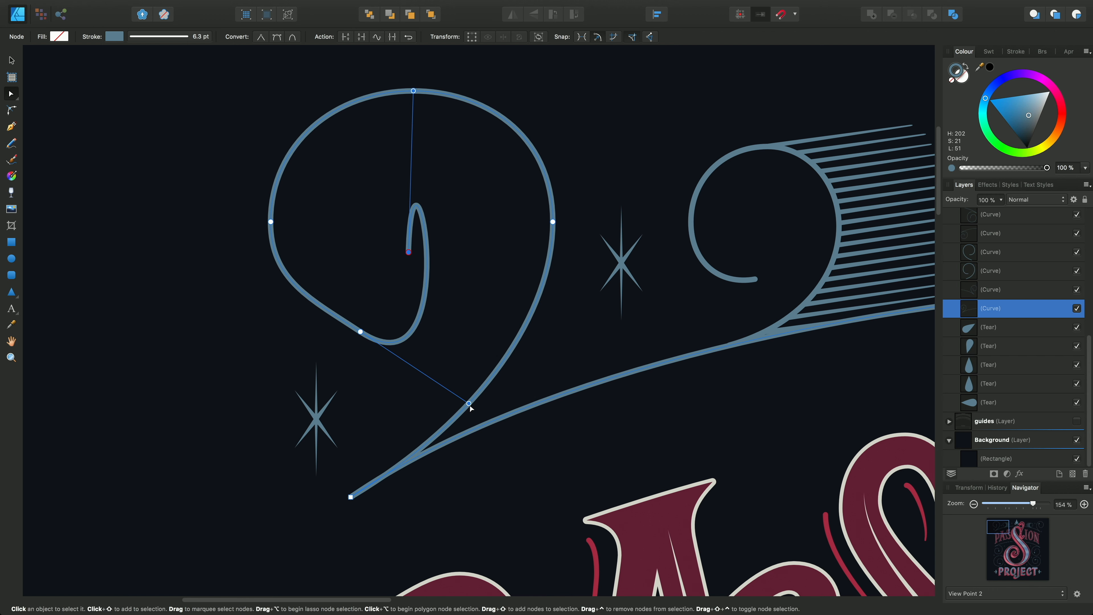
{"action": "left_click_drag", "start_coordinate": [469, 403], "coordinate": [555, 226]}
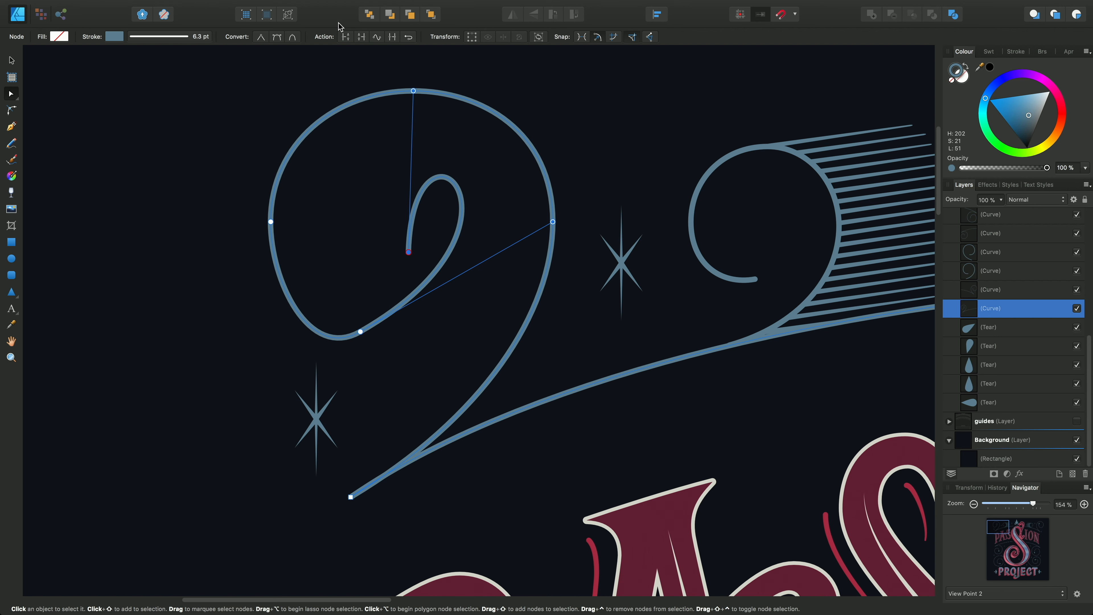
- Show the document grid and enable snapping
{"action": "mouse_move", "coordinate": [315, 4]}
{"action": "left_click", "coordinate": [274, 6]}
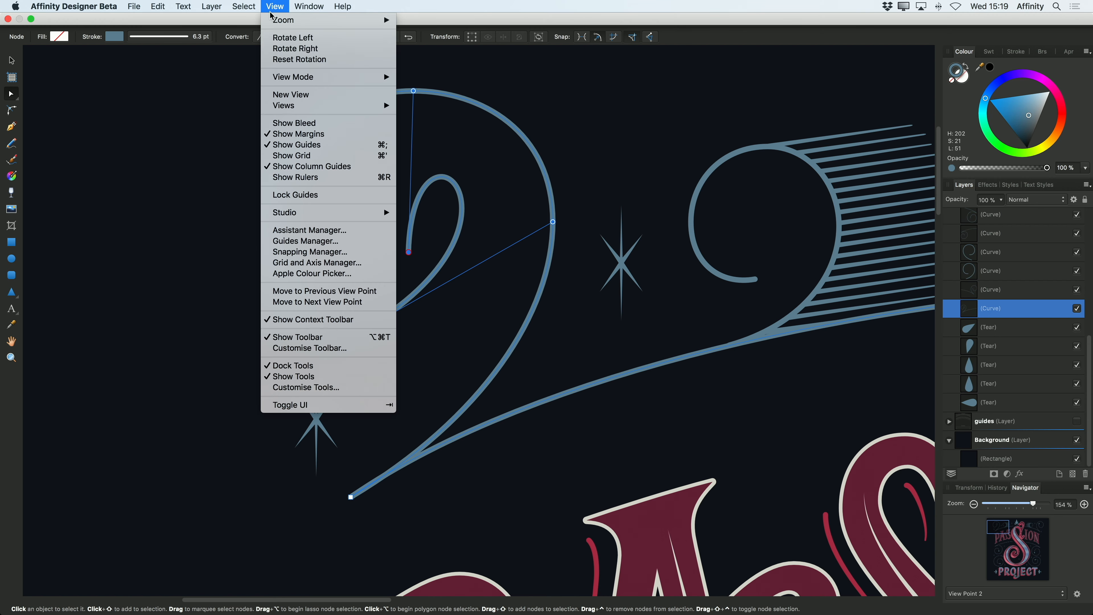
{"action": "left_click", "coordinate": [311, 156]}
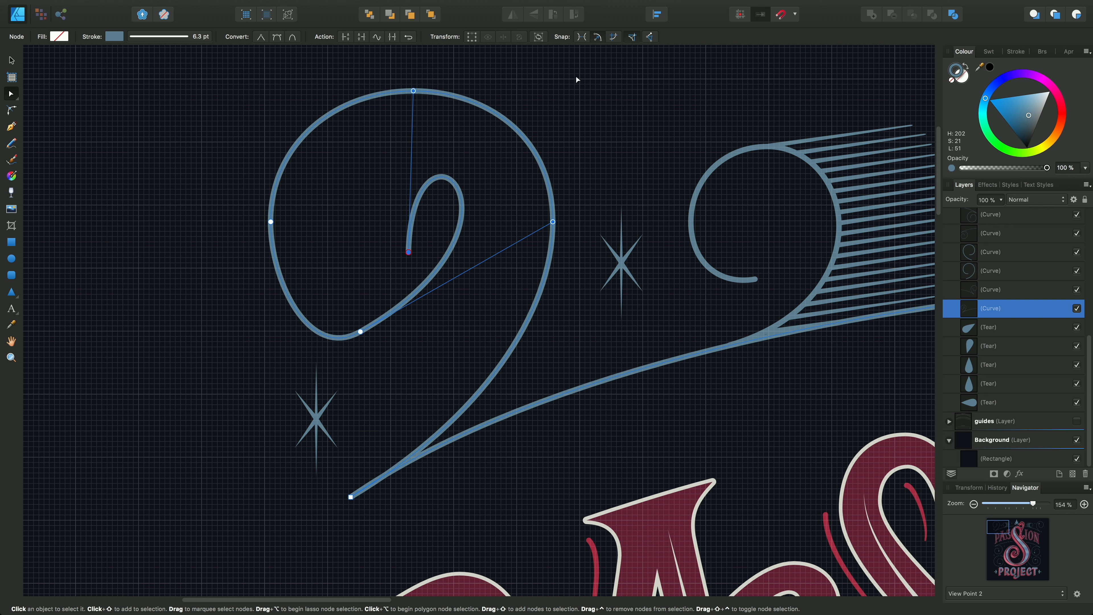
{"action": "left_click", "coordinate": [795, 14]}
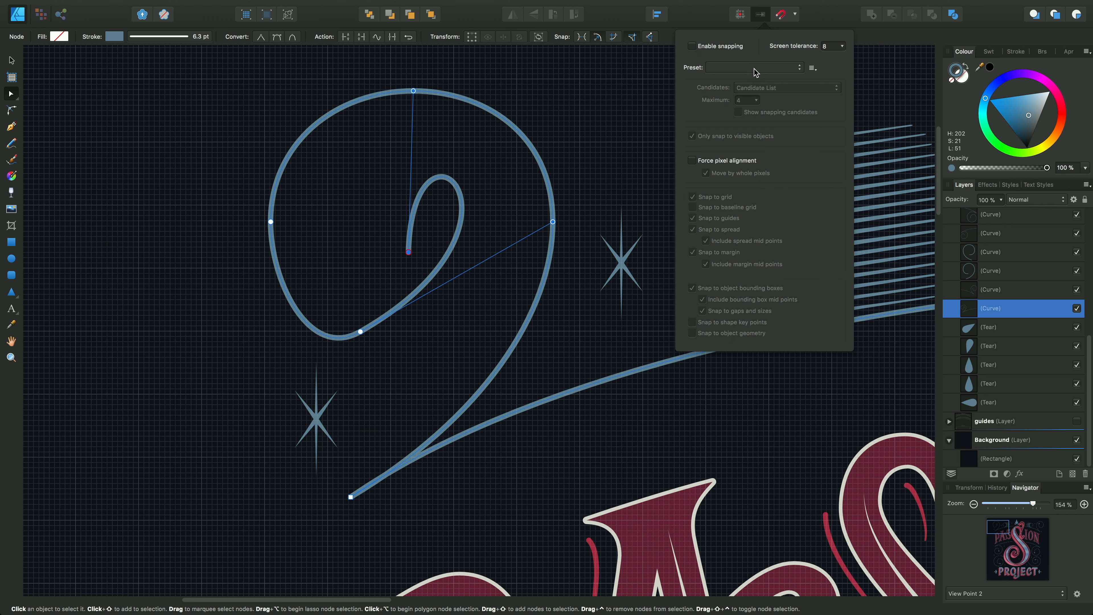
{"action": "left_click", "coordinate": [717, 51]}
- Snap the handles of the inner end node and bottom node to grid points so that both extend horizontally to the right
{"action": "left_click_drag", "start_coordinate": [412, 90], "coordinate": [454, 143]}
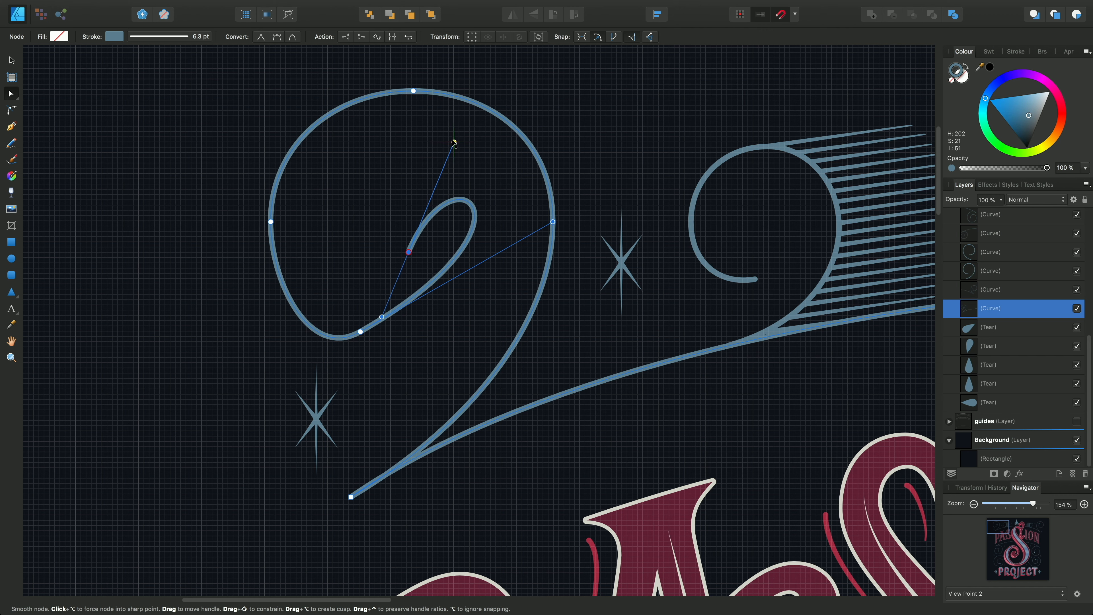
{"action": "left_click_drag", "start_coordinate": [454, 143], "coordinate": [517, 142]}
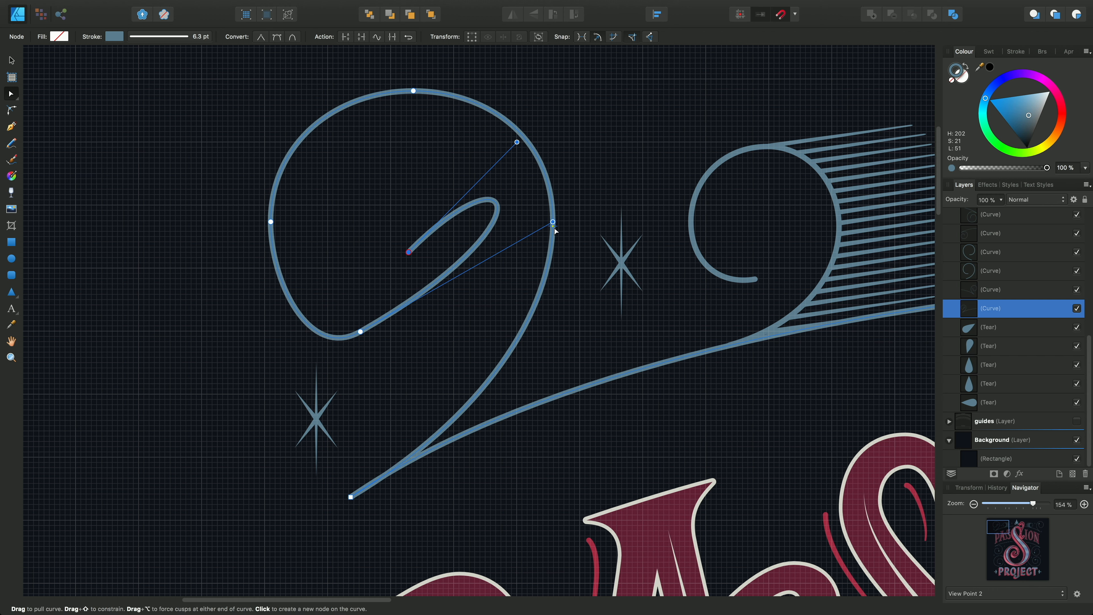
{"action": "left_click_drag", "start_coordinate": [552, 222], "coordinate": [453, 333]}
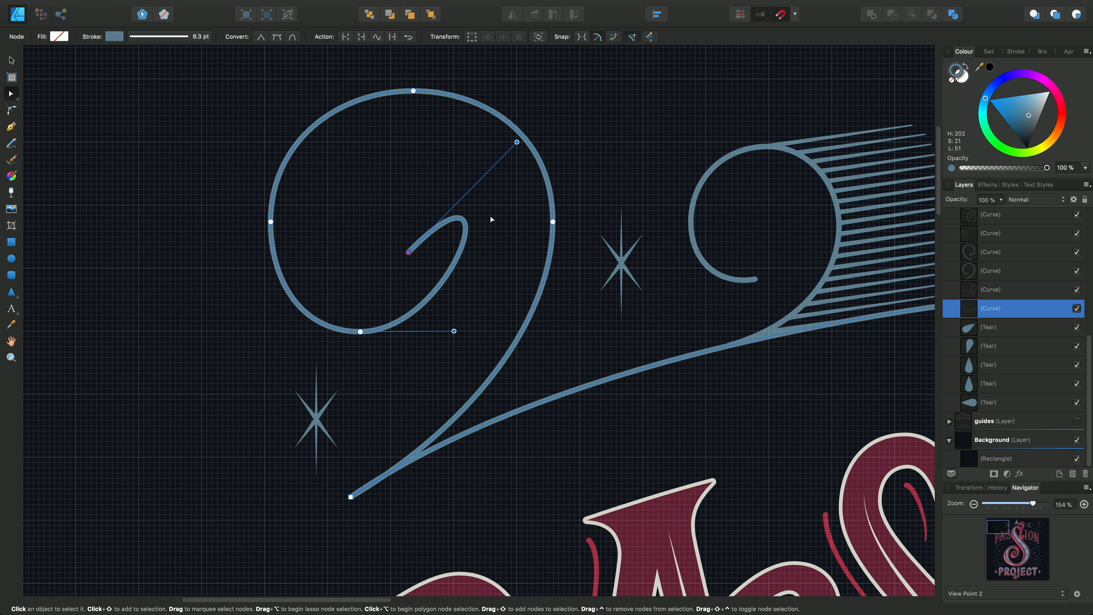
{"action": "left_click_drag", "start_coordinate": [517, 143], "coordinate": [516, 253]}
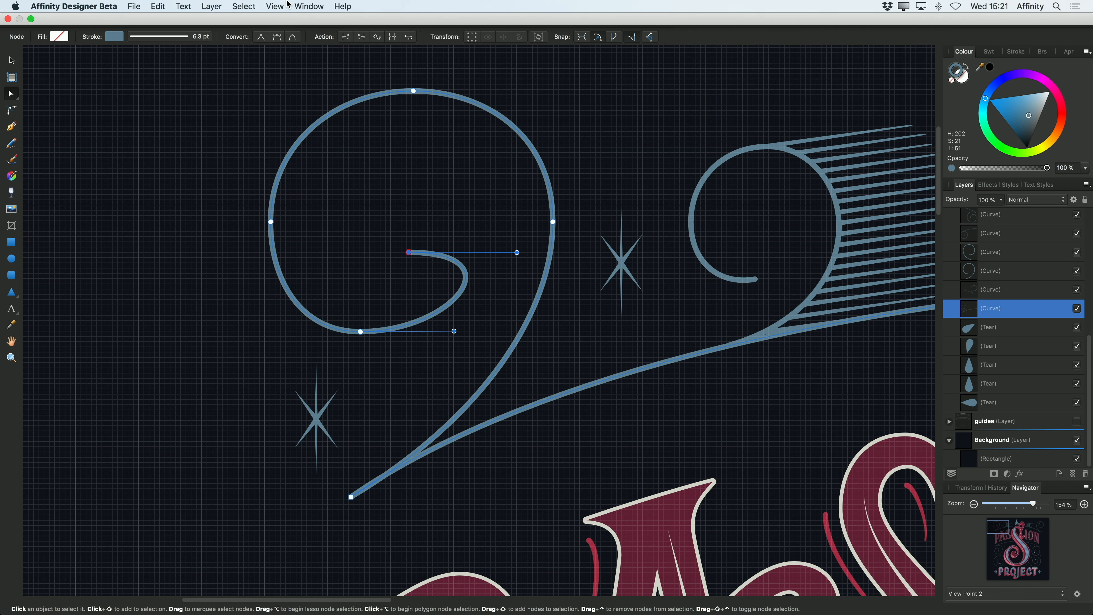
- Hide the grid and delete the large curl's inner end node
{"action": "left_click", "coordinate": [282, 7]}
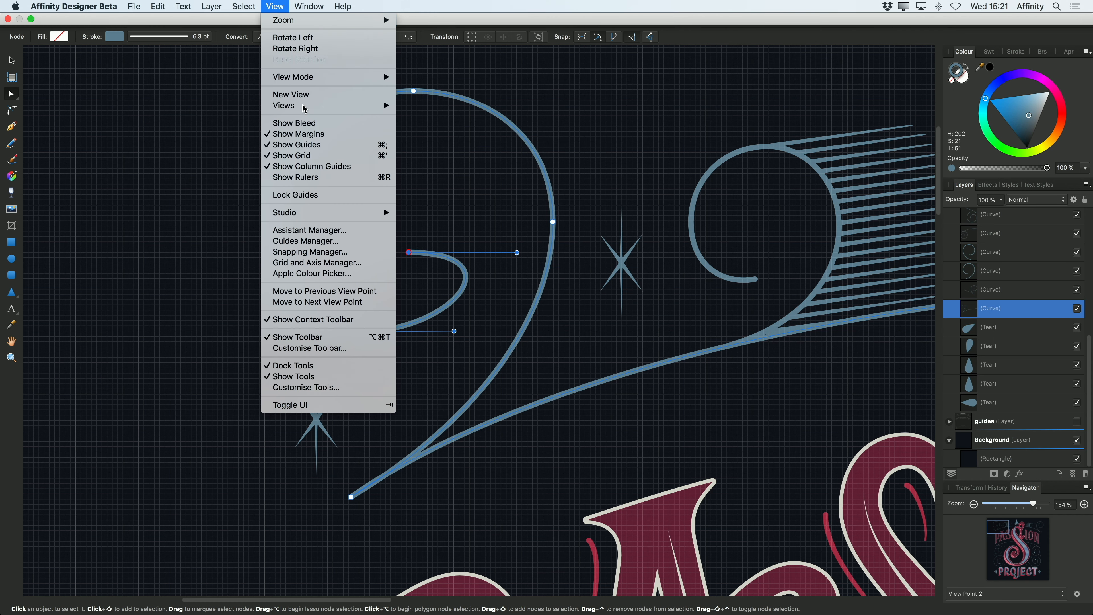
{"action": "left_click", "coordinate": [315, 156]}
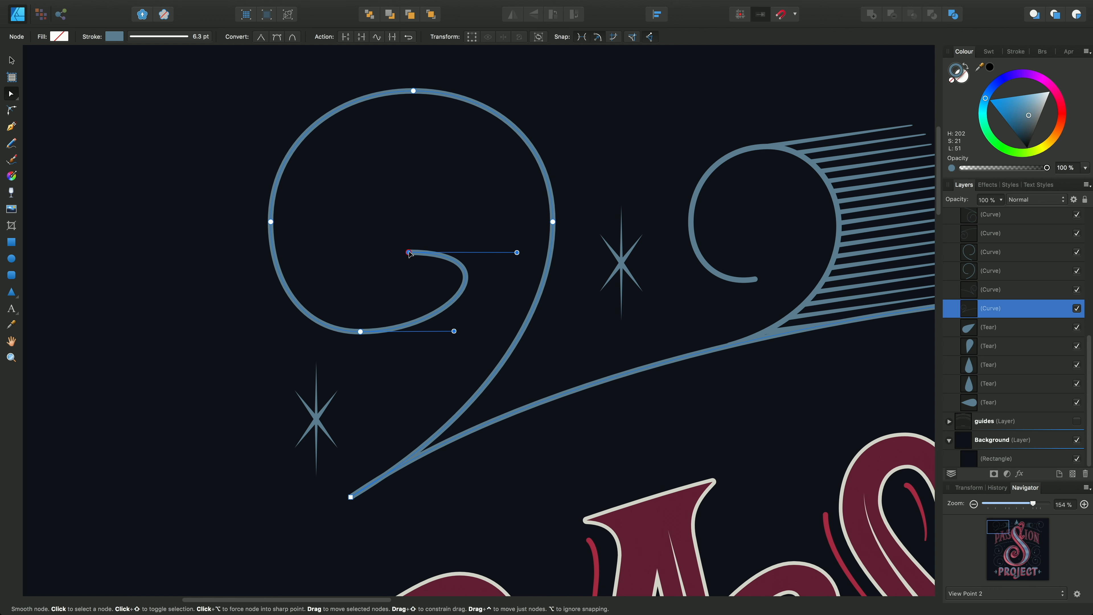
{"action": "key", "text": "Delete"}
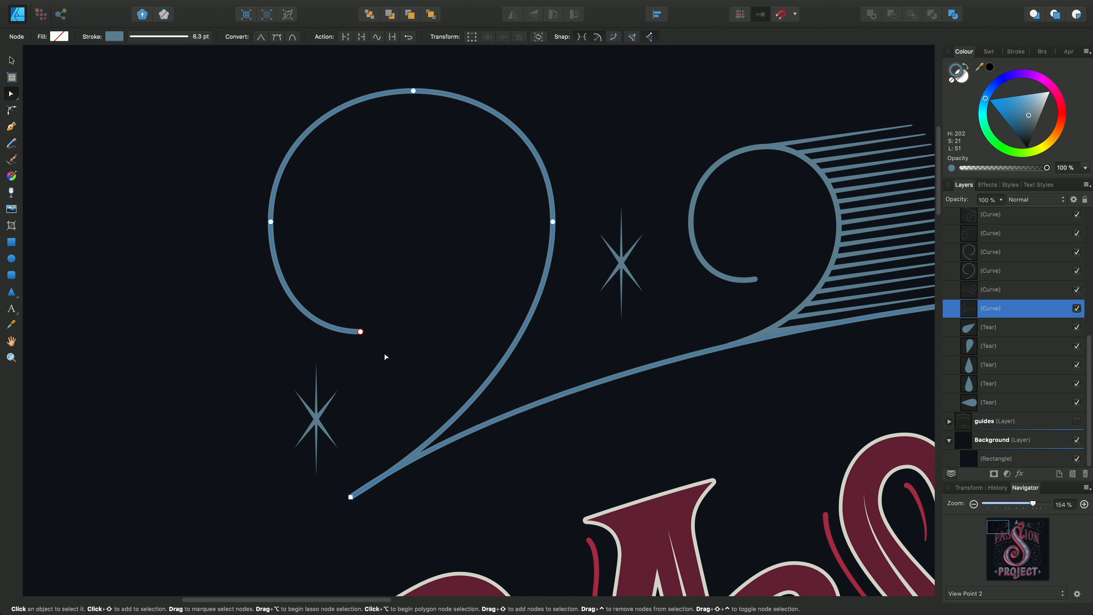
- Swing the curl's inner end node's handle to its construction snaps: perpendicular to the line toward the left node, and mirroring the left node's handle angle
{"action": "left_click", "coordinate": [11, 357]}
{"action": "left_click_drag", "start_coordinate": [262, 292], "coordinate": [430, 329]}
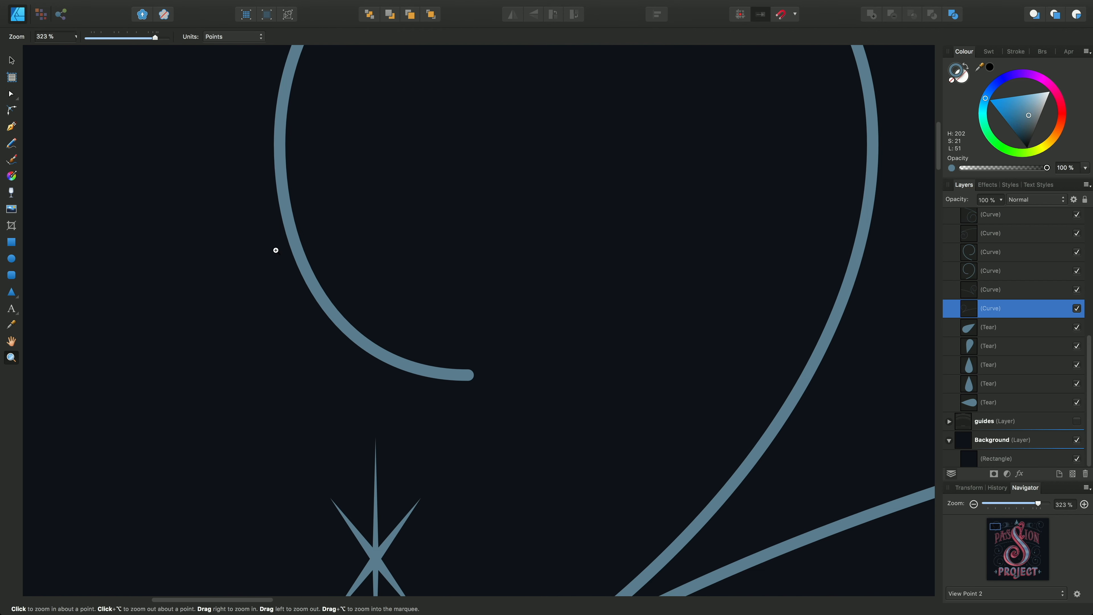
{"action": "left_click", "coordinate": [11, 95]}
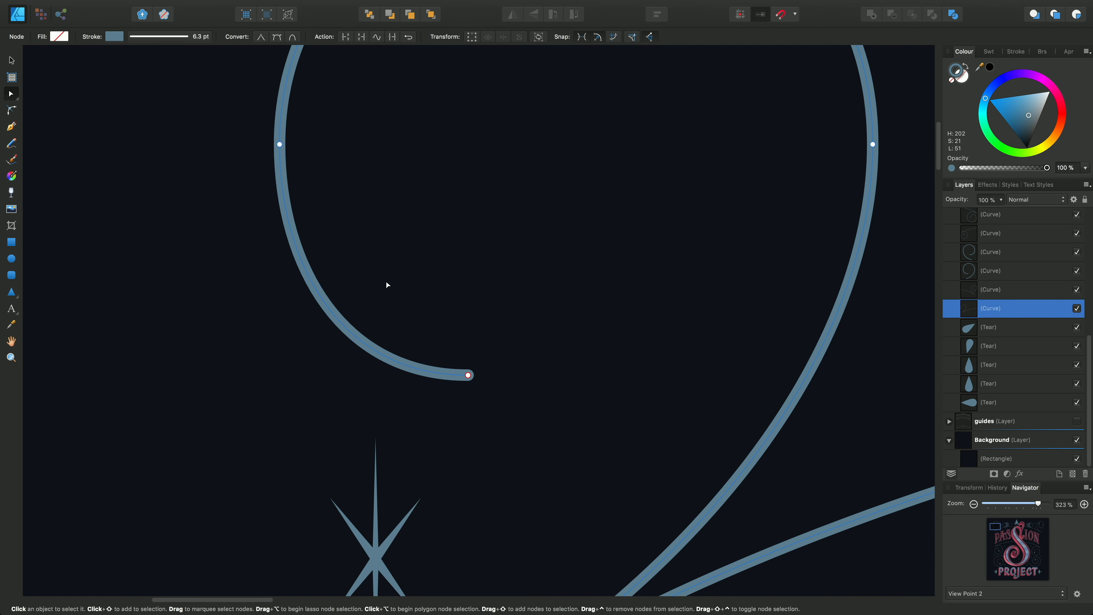
{"action": "left_click", "coordinate": [467, 374]}
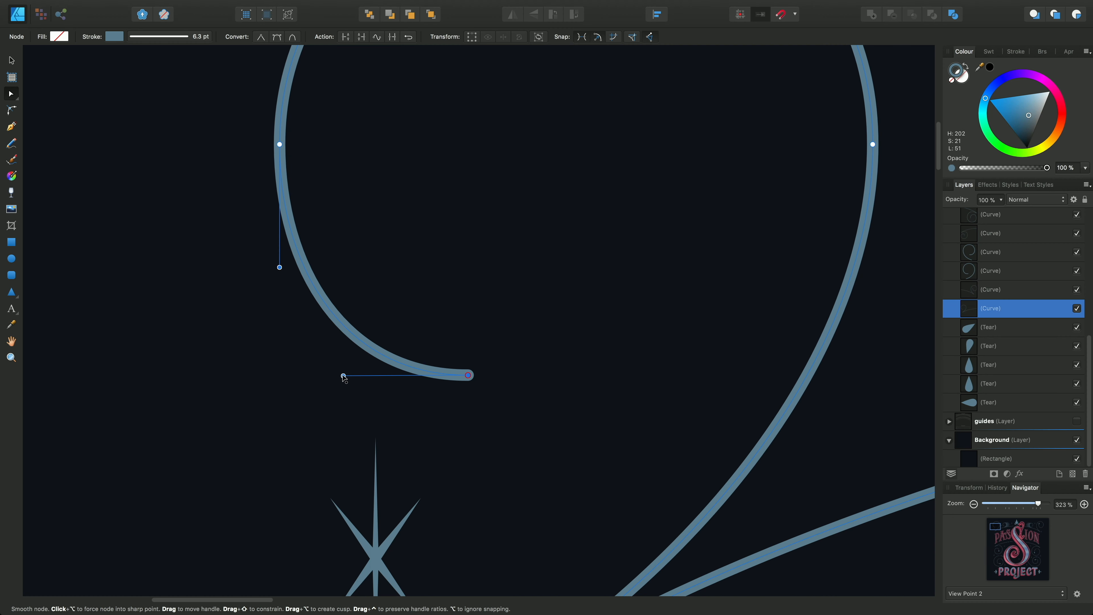
{"action": "left_click_drag", "start_coordinate": [343, 376], "coordinate": [339, 217]}
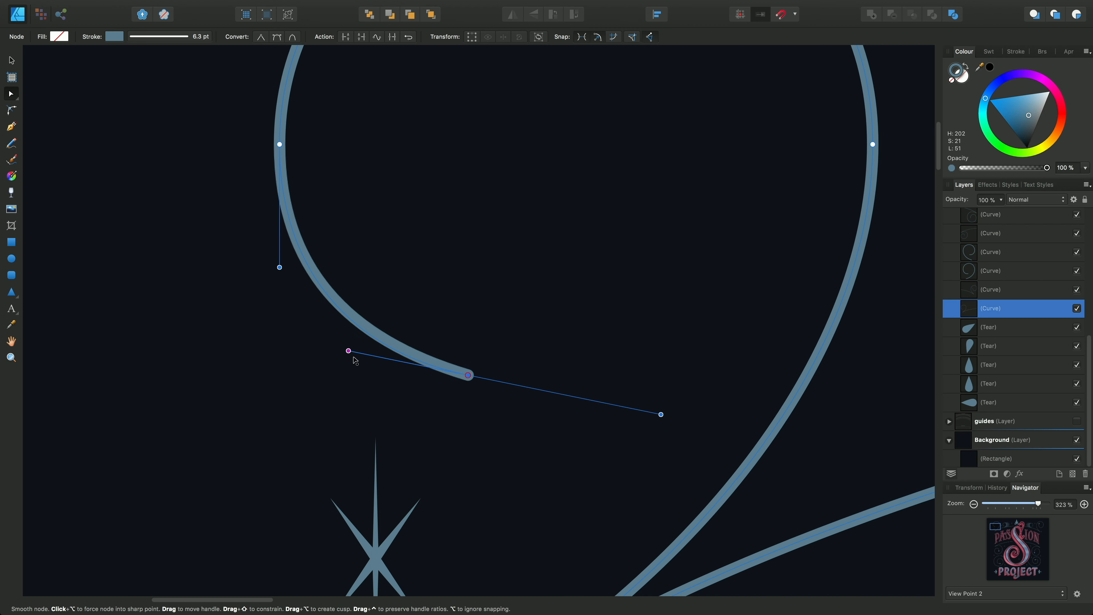
{"action": "left_click_drag", "start_coordinate": [353, 357], "coordinate": [383, 447]}
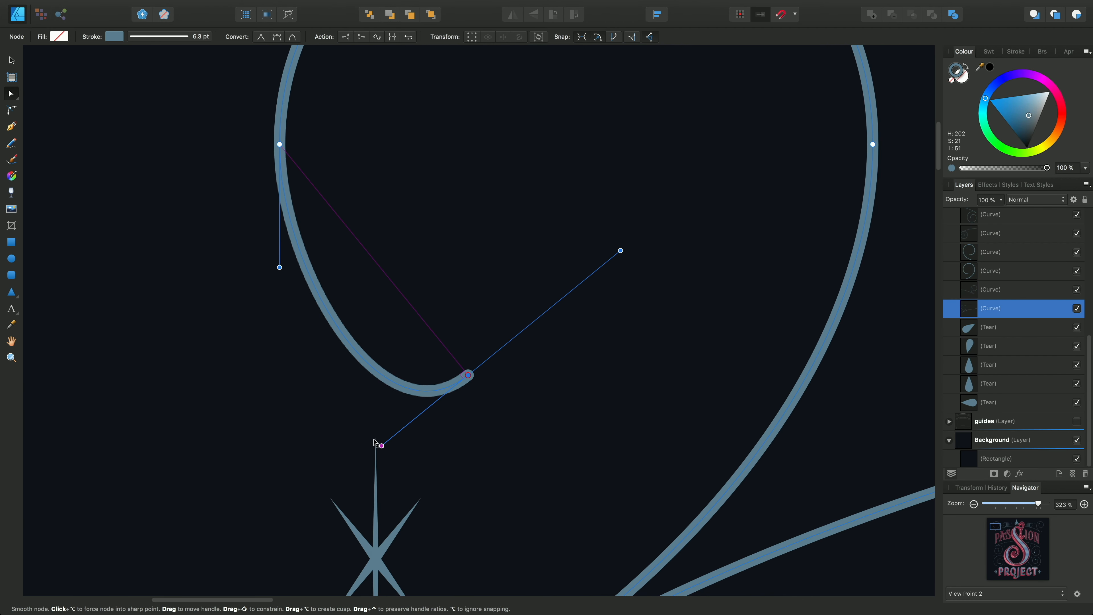
{"action": "left_click_drag", "start_coordinate": [374, 442], "coordinate": [306, 343]}
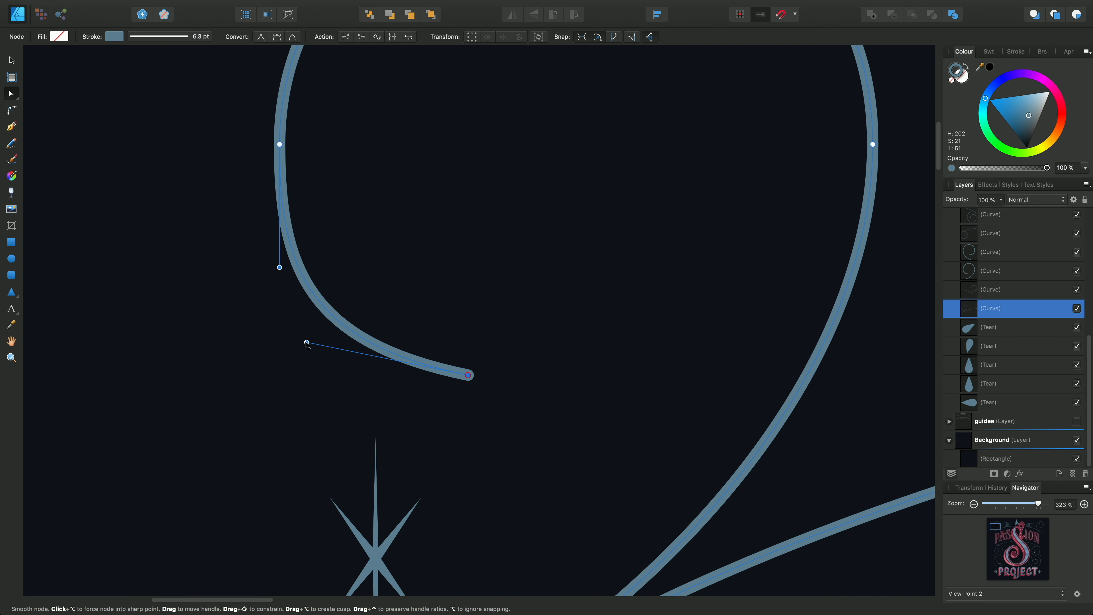
- Try small adjustments to the inner end node's handle, and move the left node's handle slightly outward
{"action": "left_click_drag", "start_coordinate": [307, 346], "coordinate": [311, 346]}
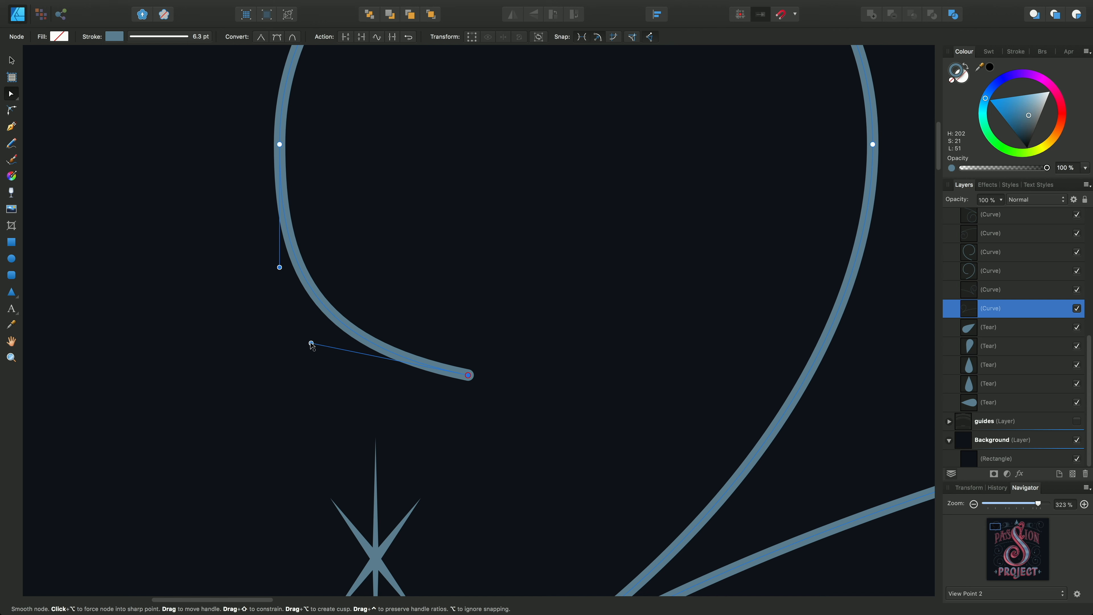
{"action": "left_click_drag", "start_coordinate": [311, 344], "coordinate": [346, 347]}
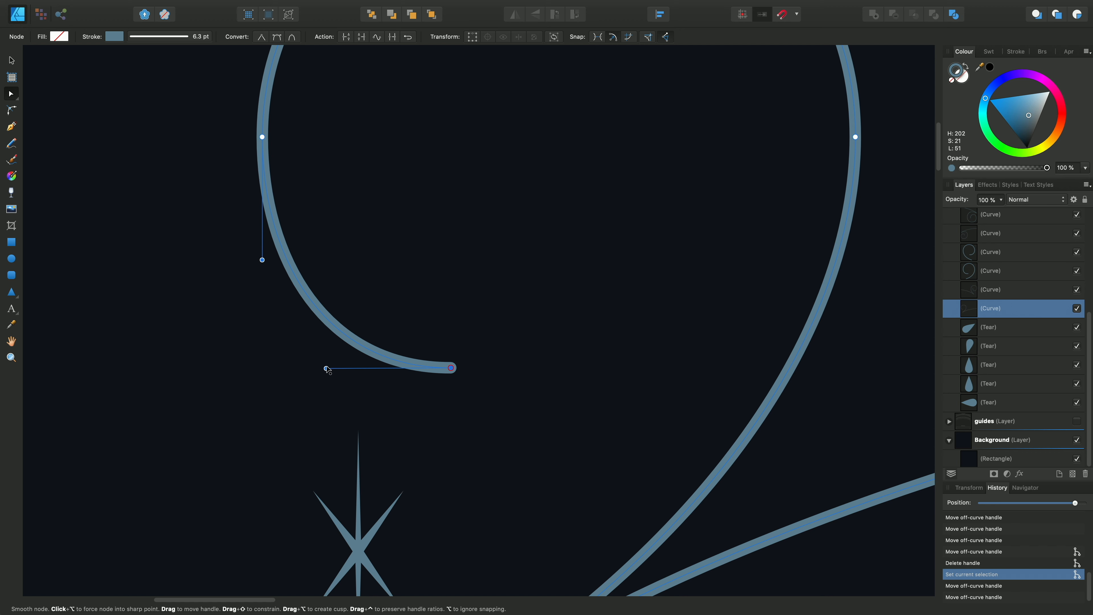
{"action": "left_click_drag", "start_coordinate": [326, 369], "coordinate": [329, 356]}
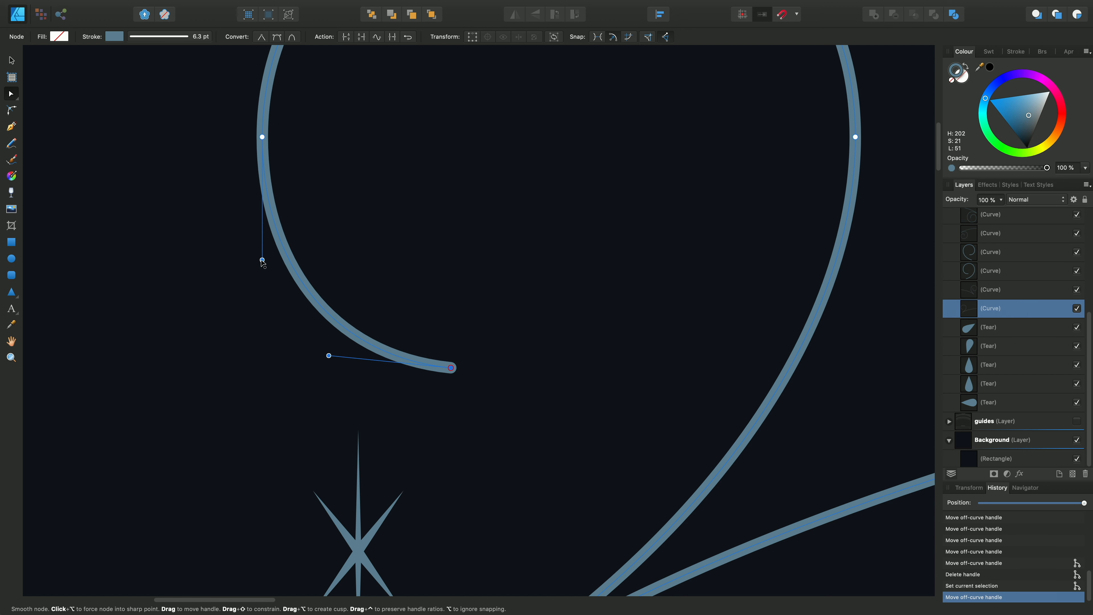
{"action": "mouse_move", "coordinate": [263, 261]}
{"action": "left_mouse_down"}
{"action": "mouse_move", "coordinate": [276, 259]}
{"action": "mouse_move", "coordinate": [250, 271]}
{"action": "mouse_move", "coordinate": [268, 285]}
{"action": "mouse_move", "coordinate": [247, 280]}
{"action": "mouse_move", "coordinate": [249, 261]}
{"action": "mouse_move", "coordinate": [247, 292]}
{"action": "mouse_move", "coordinate": [249, 270]}
{"action": "left_mouse_up"}
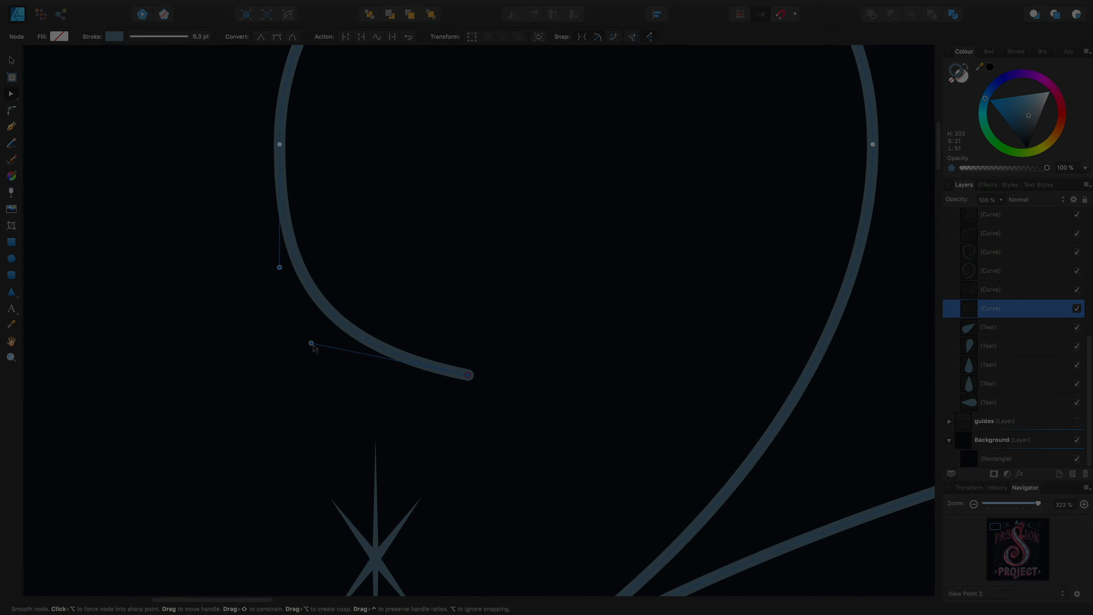
- Snap the inner end node's handle vertically downward, and finally upward, parallel to the left node's handle and matching its length
{"action": "left_click_drag", "start_coordinate": [310, 345], "coordinate": [468, 451]}
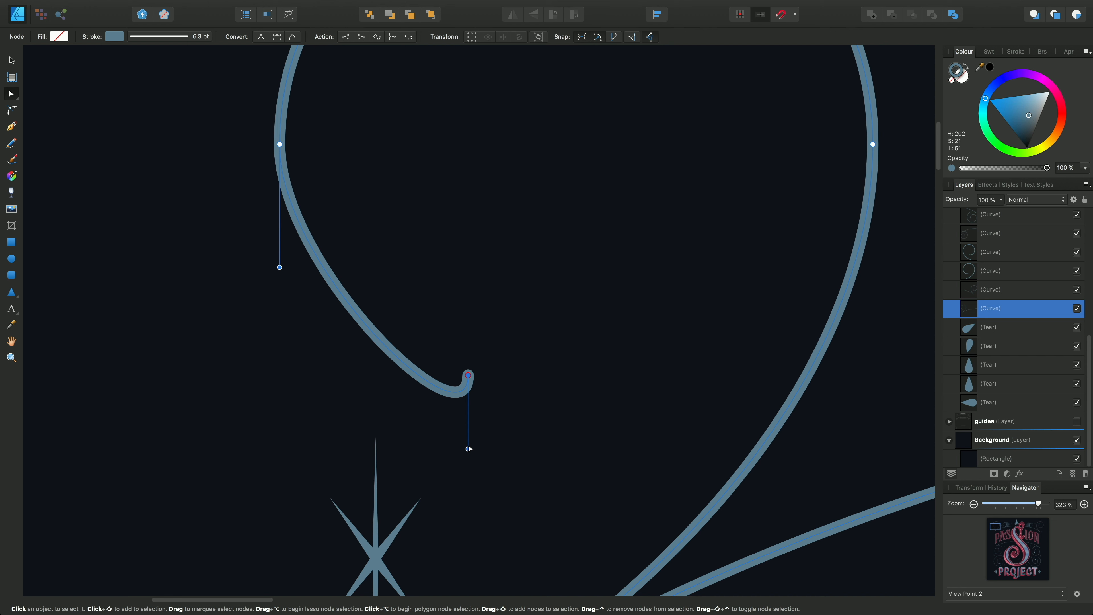
{"action": "left_click_drag", "start_coordinate": [469, 449], "coordinate": [468, 501]}
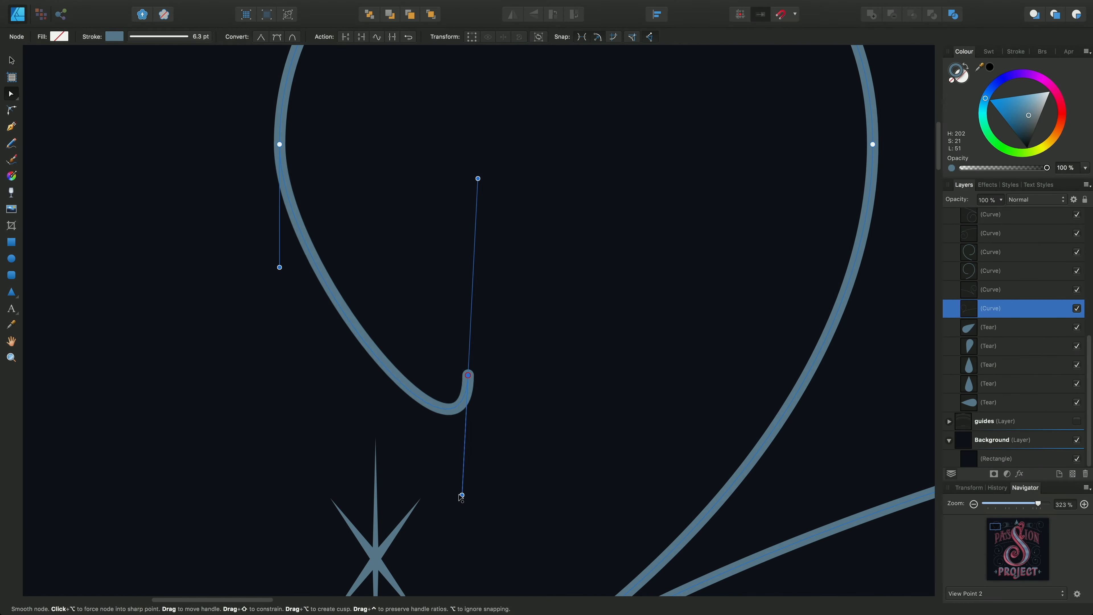
{"action": "left_click_drag", "start_coordinate": [459, 498], "coordinate": [468, 220]}
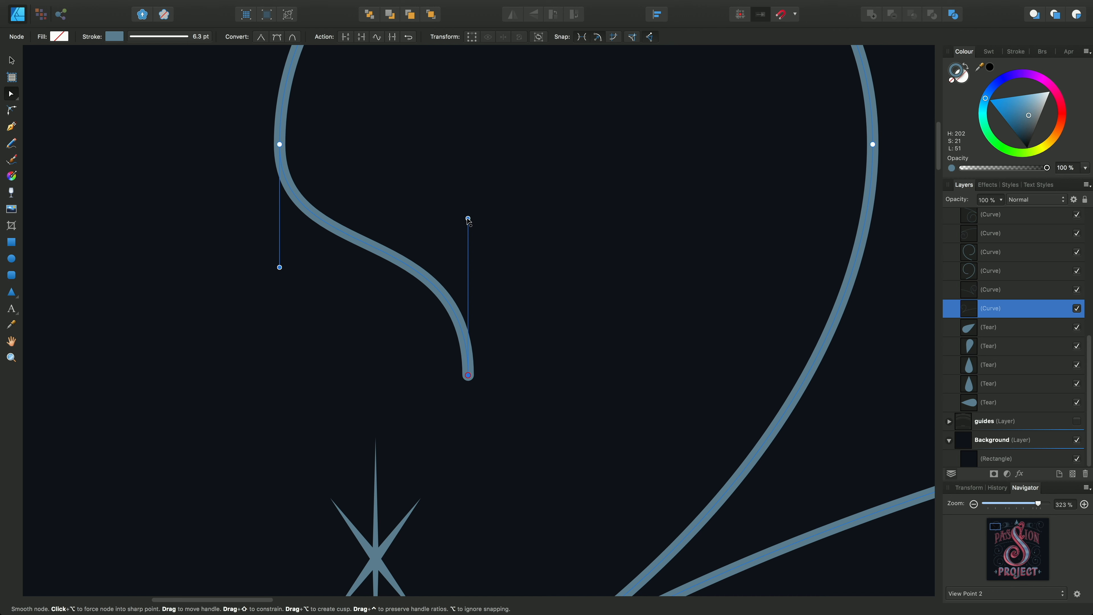
{"action": "left_click_drag", "start_coordinate": [468, 219], "coordinate": [467, 254]}
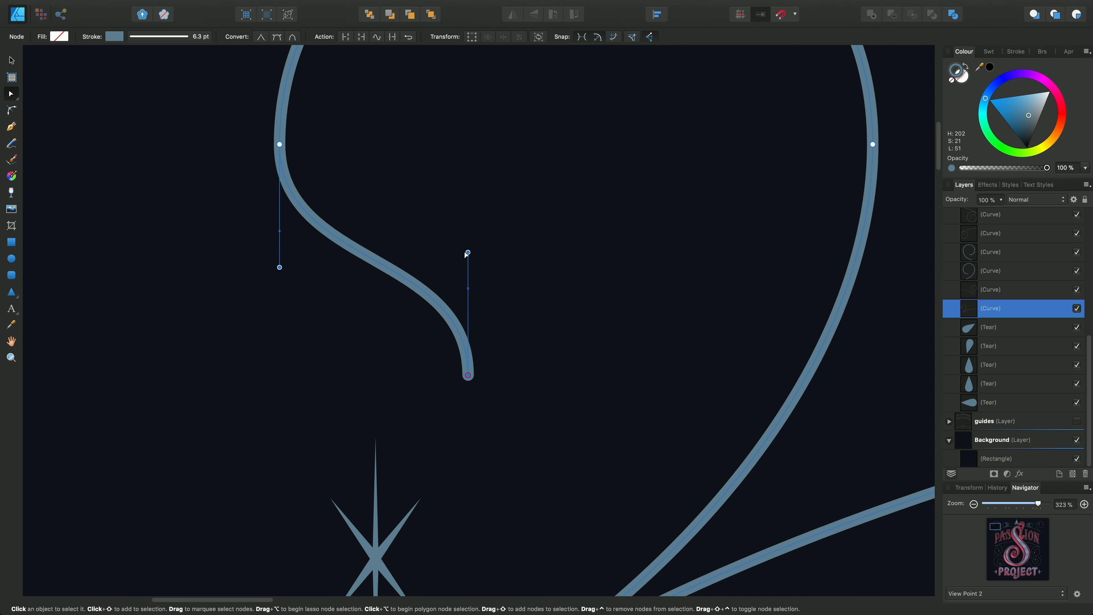